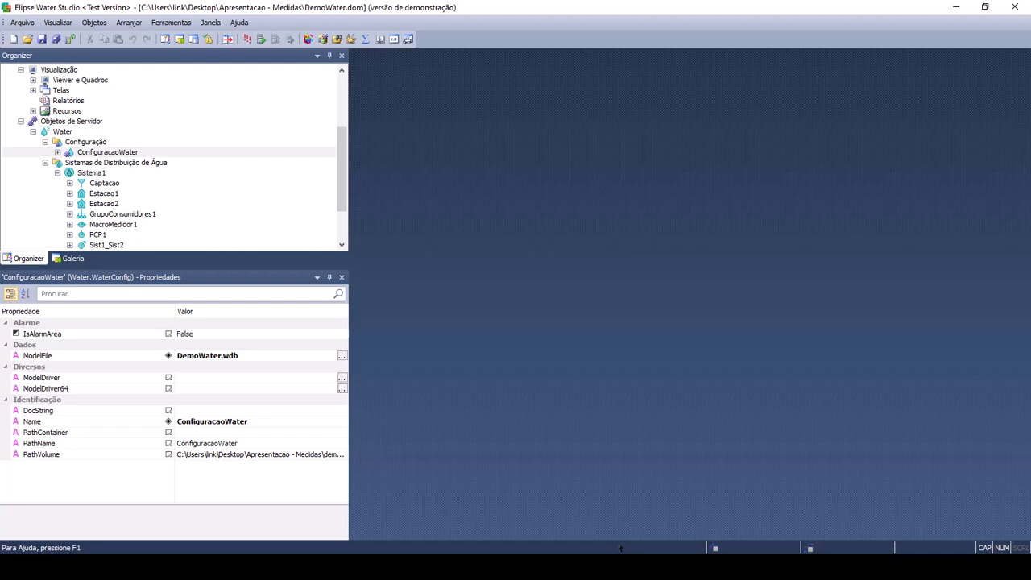
# - Open the ConfiguracaoWater configuration and add a new measurement type to its analog measurements
pyautogui.click(117, 154)
pyautogui.doubleClick(117, 155)
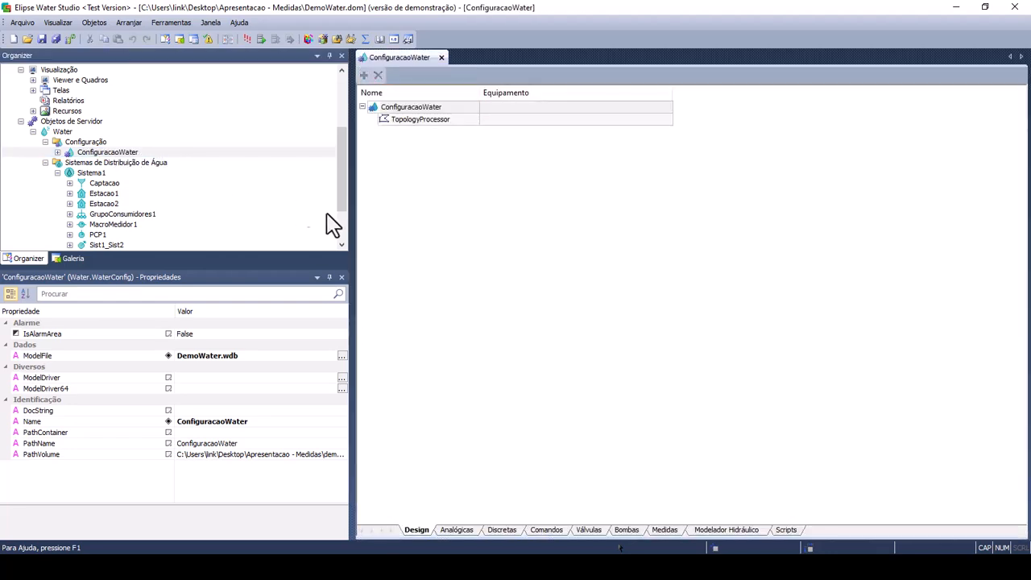
pyautogui.click(455, 529)
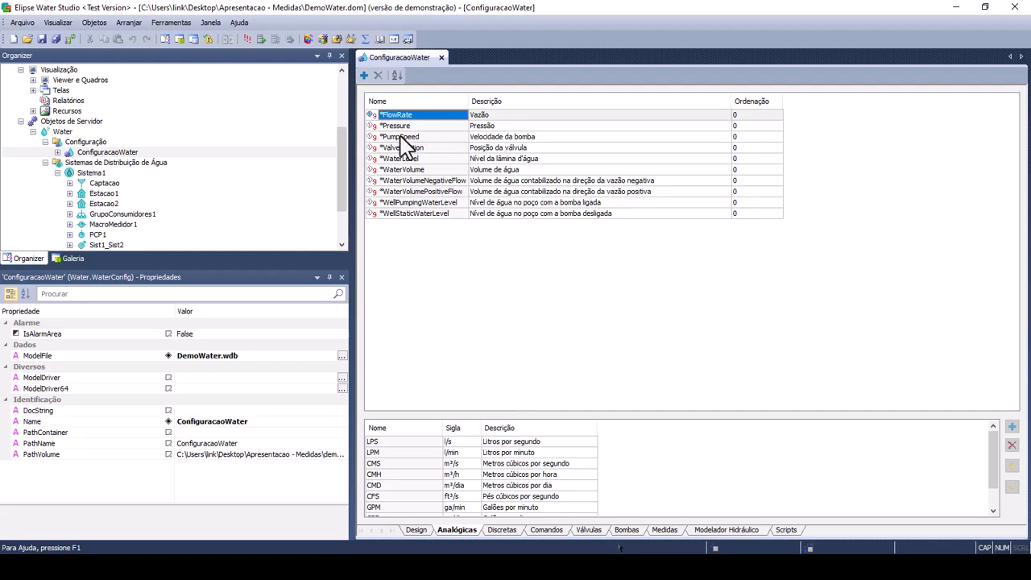
pyautogui.click(363, 75)
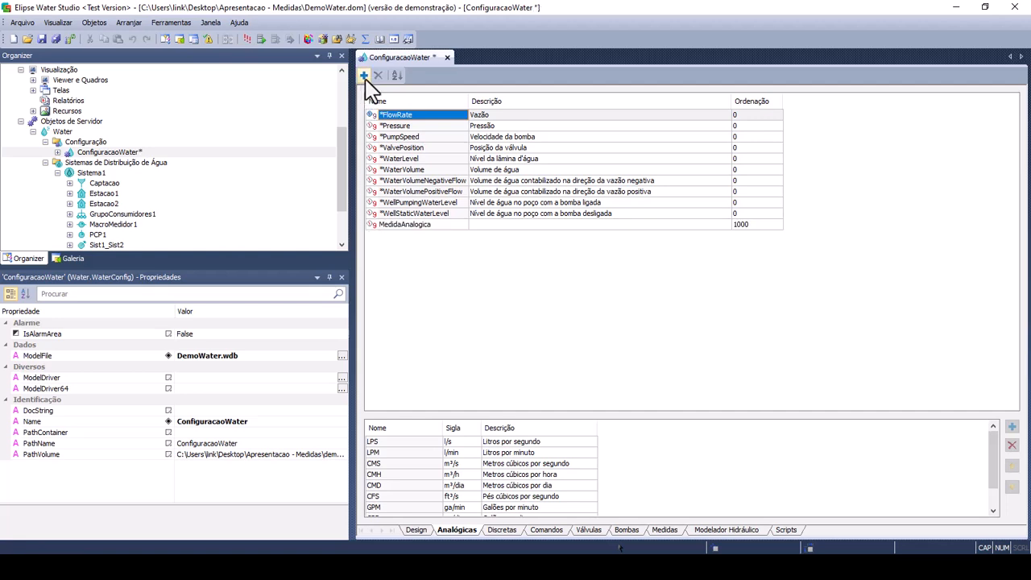
# - Add three more units to the new MedidaAnalogica measurement type
pyautogui.click(419, 224)
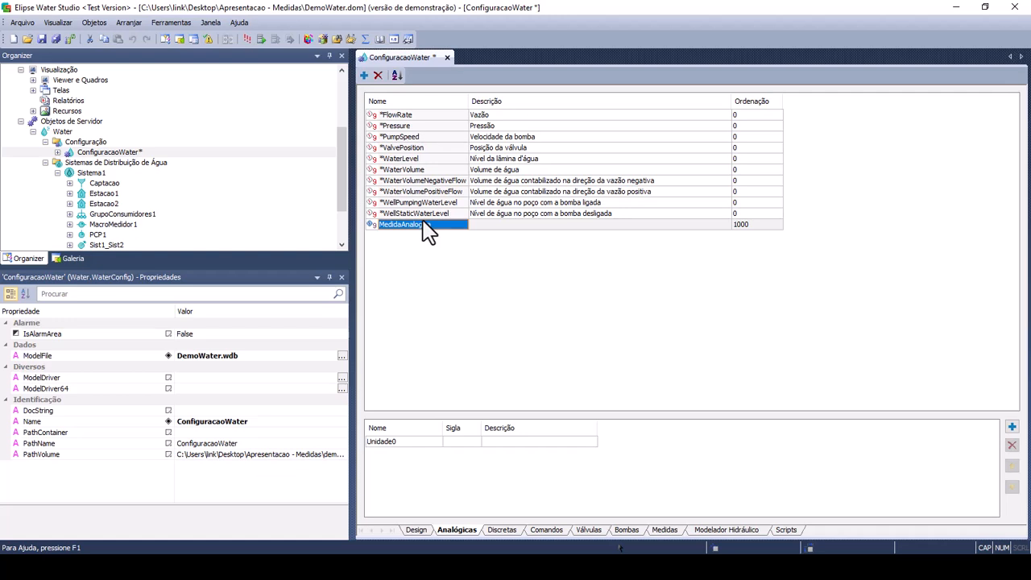
pyautogui.click(1011, 427)
pyautogui.click(1011, 427)
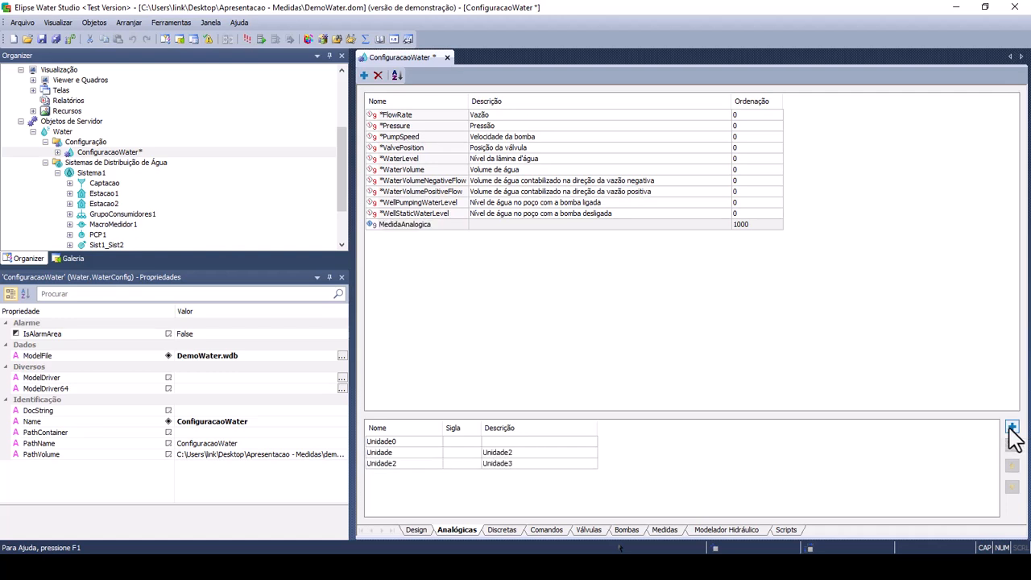
pyautogui.click(1011, 427)
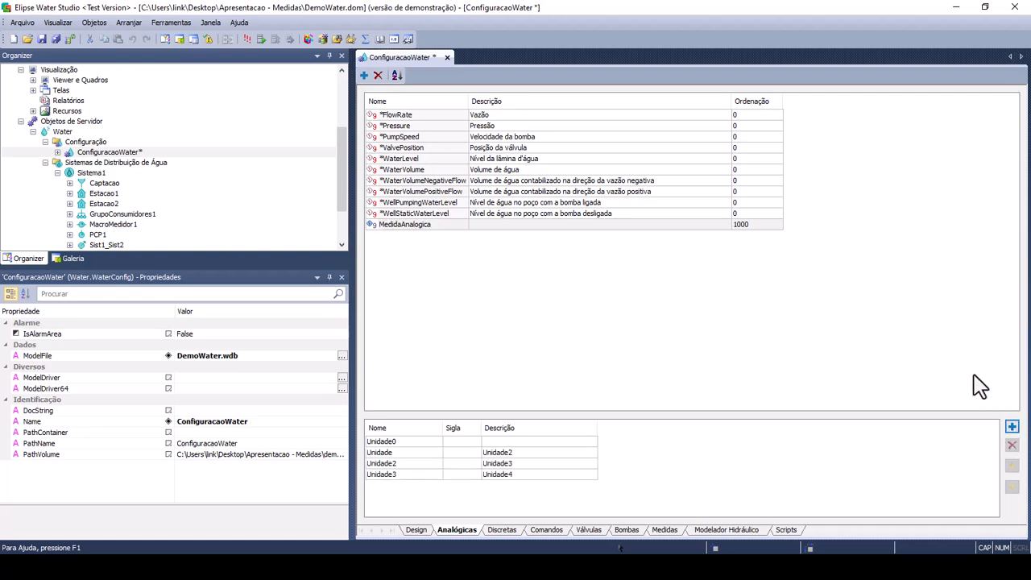
# - Rename the unit Unidade0 of the MedidaAnalogica type as Ampere
pyautogui.click(420, 442)
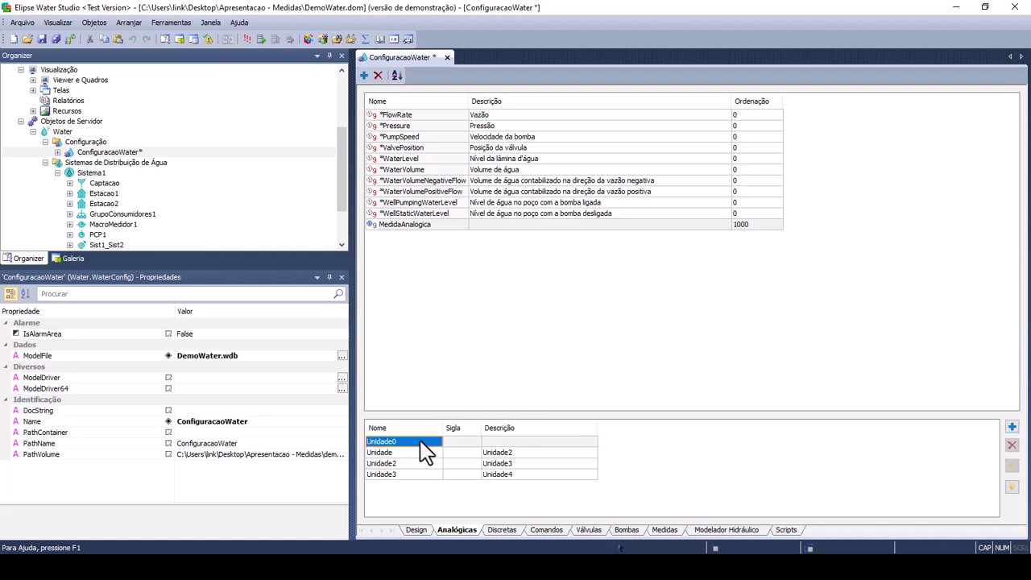
pyautogui.click(420, 441)
pyautogui.write('aMP')
pyautogui.press('BackSpace')
pyautogui.press('BackSpace')
pyautogui.press('BackSpace')
pyautogui.write('A')
pyautogui.press('capslock')
pyautogui.write('mpere')
pyautogui.press('Return')
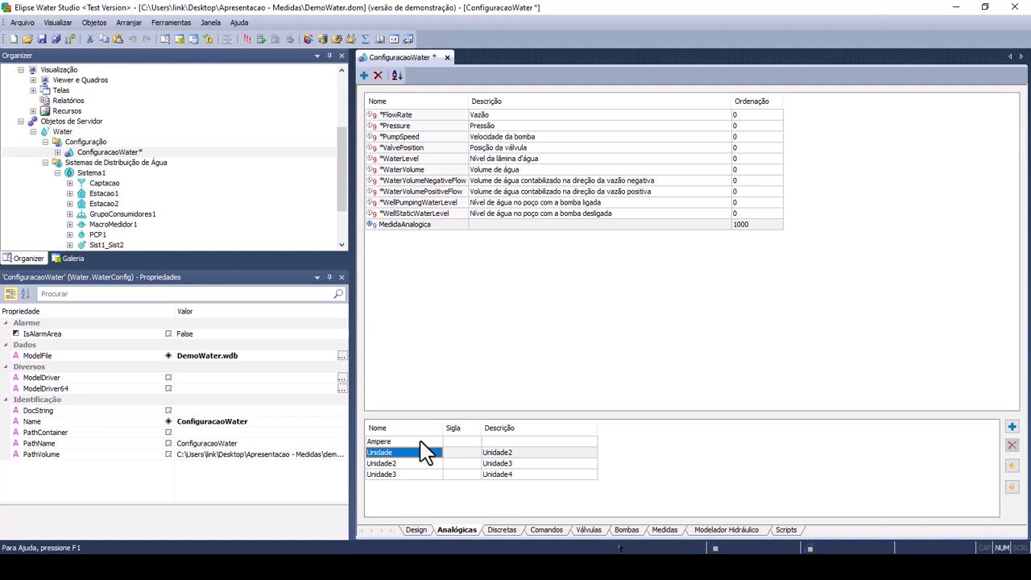
pyautogui.click(416, 225)
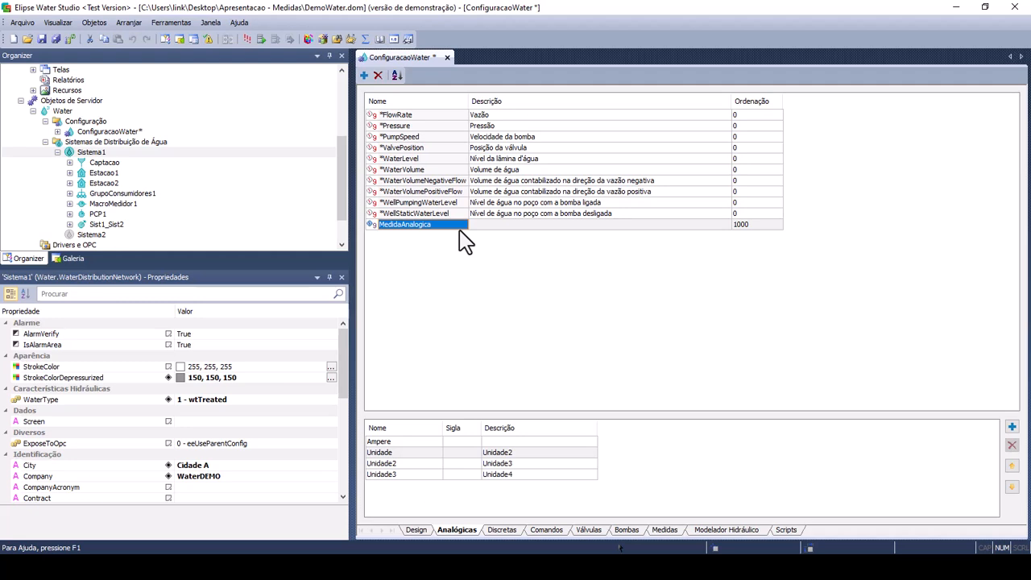
# - Insert an analog measurement in the Measurements folder of Bomba1, inside Estacao1 of Sistema1
pyautogui.click(69, 174)
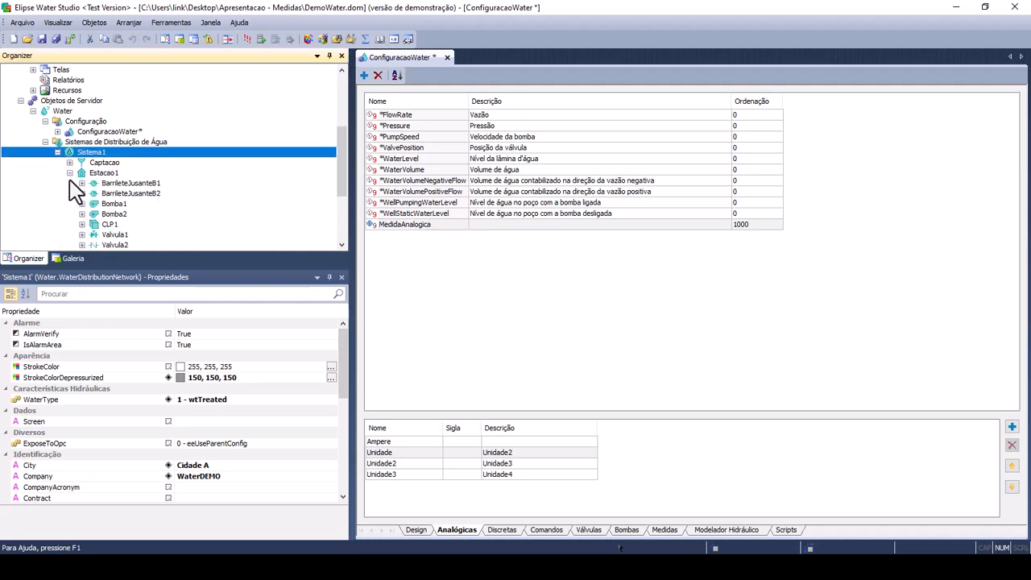
pyautogui.click(82, 204)
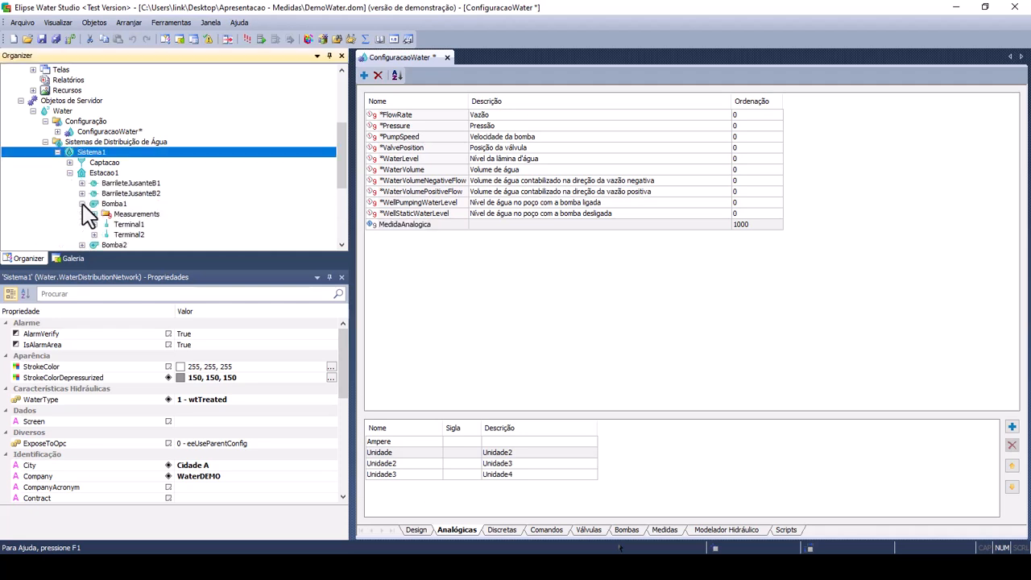
pyautogui.click(127, 215)
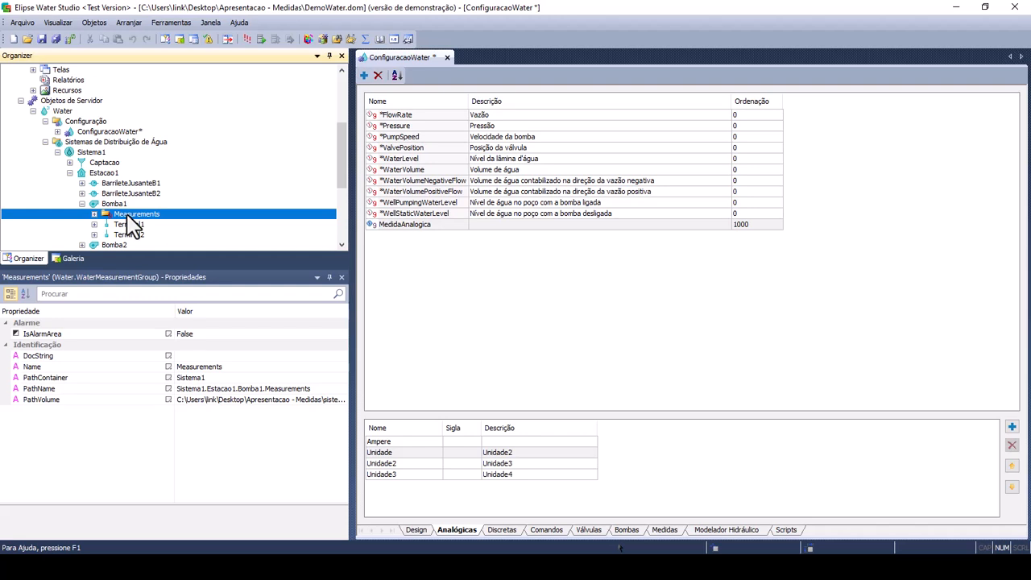
pyautogui.click(94, 224)
pyautogui.click(94, 244)
pyautogui.click(94, 203)
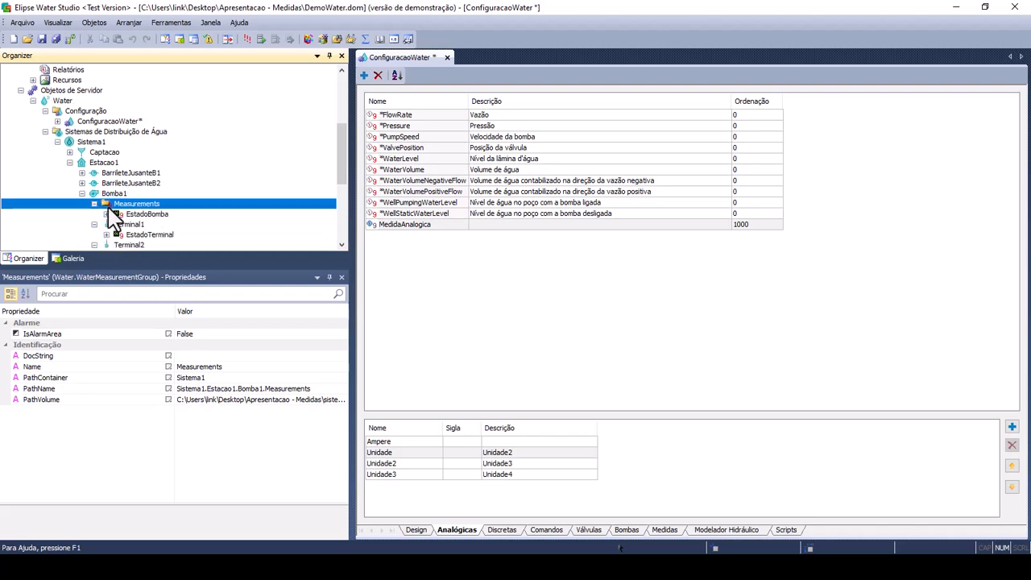
pyautogui.scroll(-1, 216, 224)
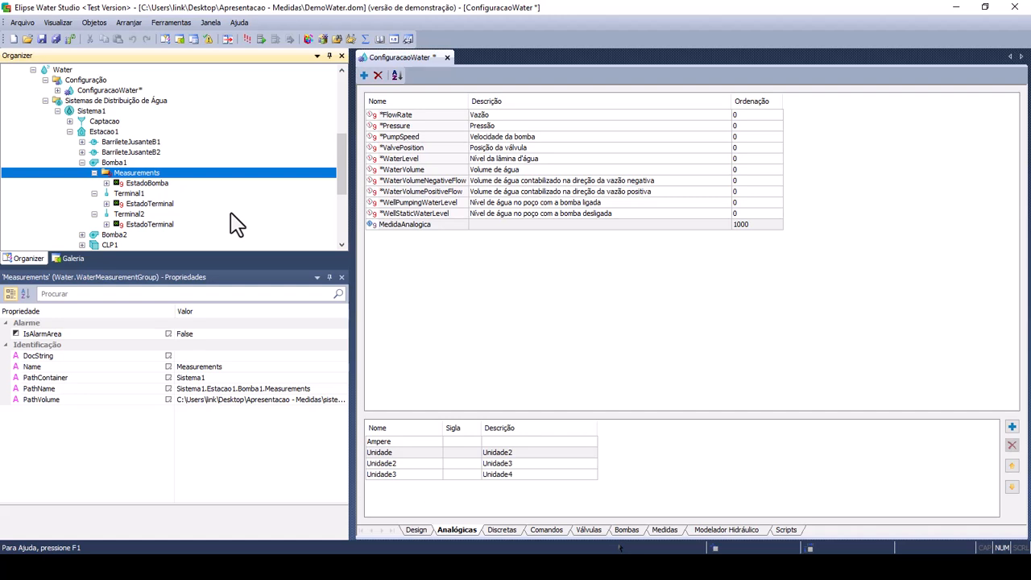
pyautogui.rightClick(169, 175)
pyautogui.moveTo(190, 181)
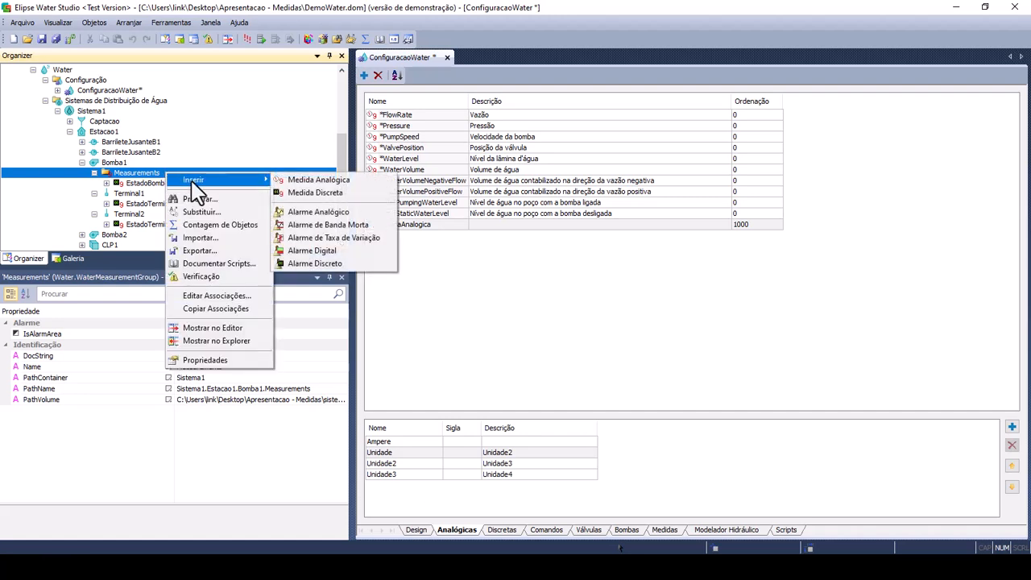
pyautogui.click(292, 180)
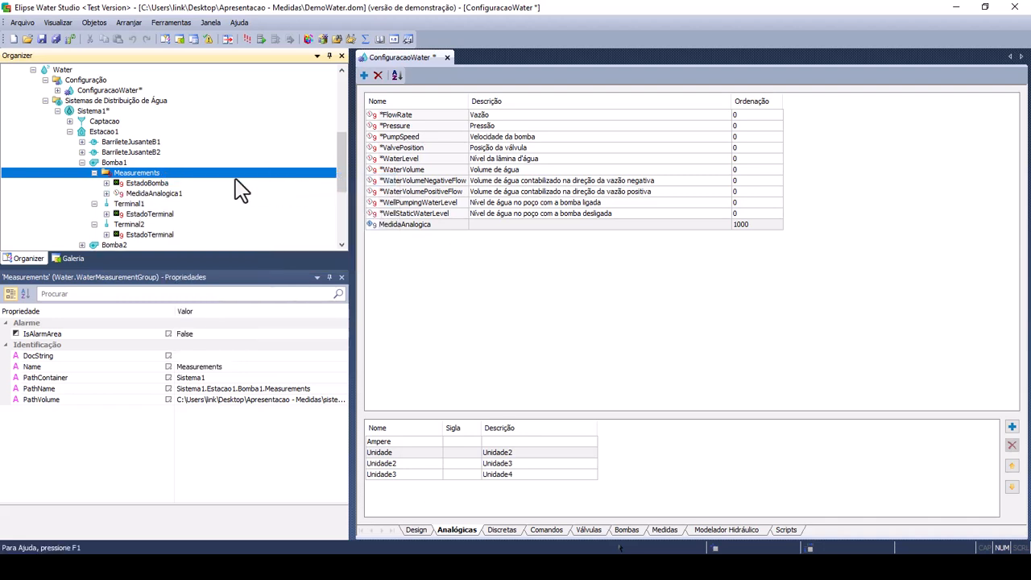
# - Insert an analog measurement in Terminal1 of Bomba1 and compare its properties with the one in the Measurements folder
pyautogui.rightClick(148, 203)
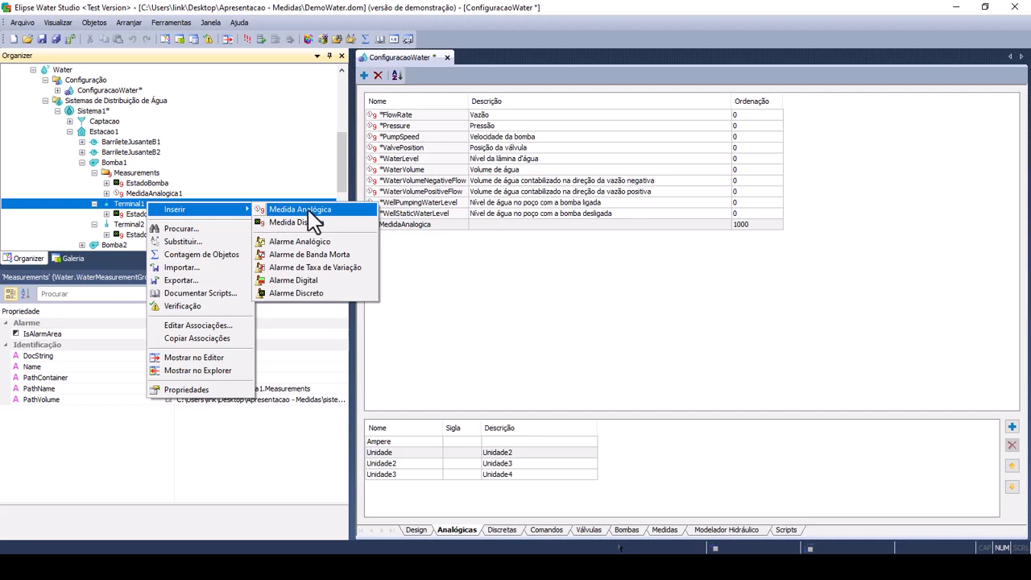
pyautogui.click(307, 211)
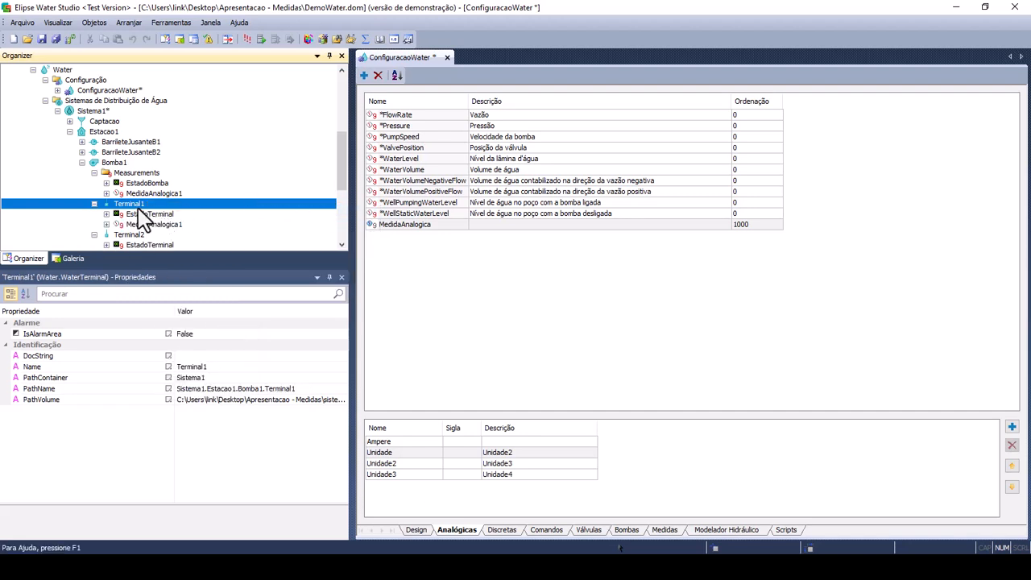
pyautogui.click(162, 225)
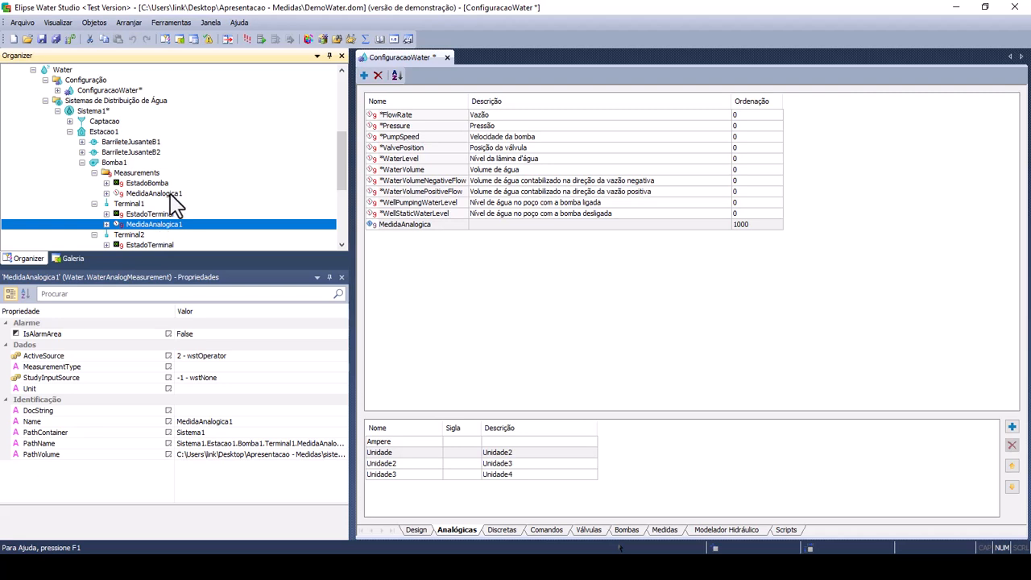
pyautogui.click(169, 194)
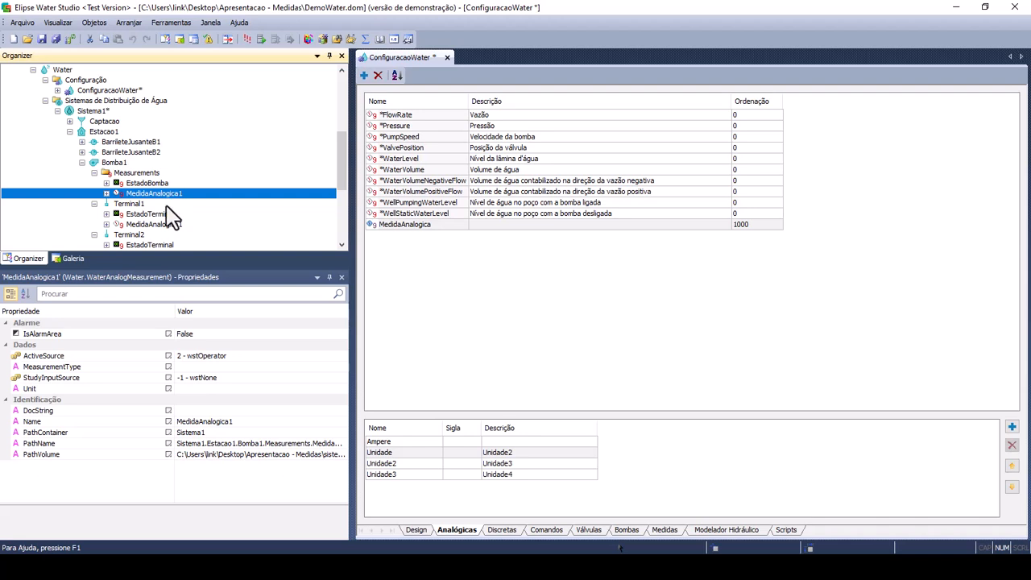
pyautogui.click(172, 224)
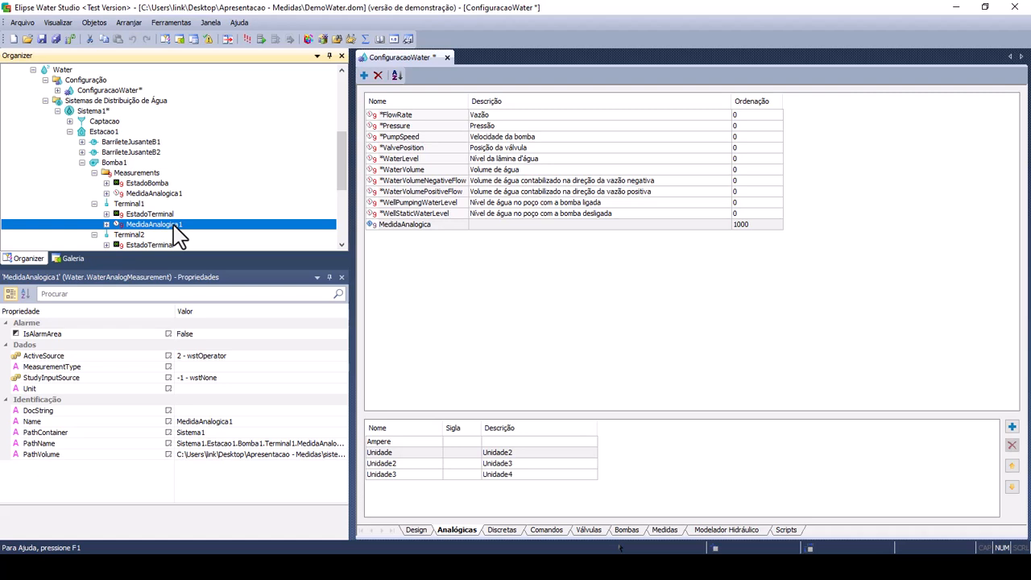
# - Set the MeasurementType of the analog measurement in Bomba1's Measurements folder to *FlowRate
pyautogui.click(164, 194)
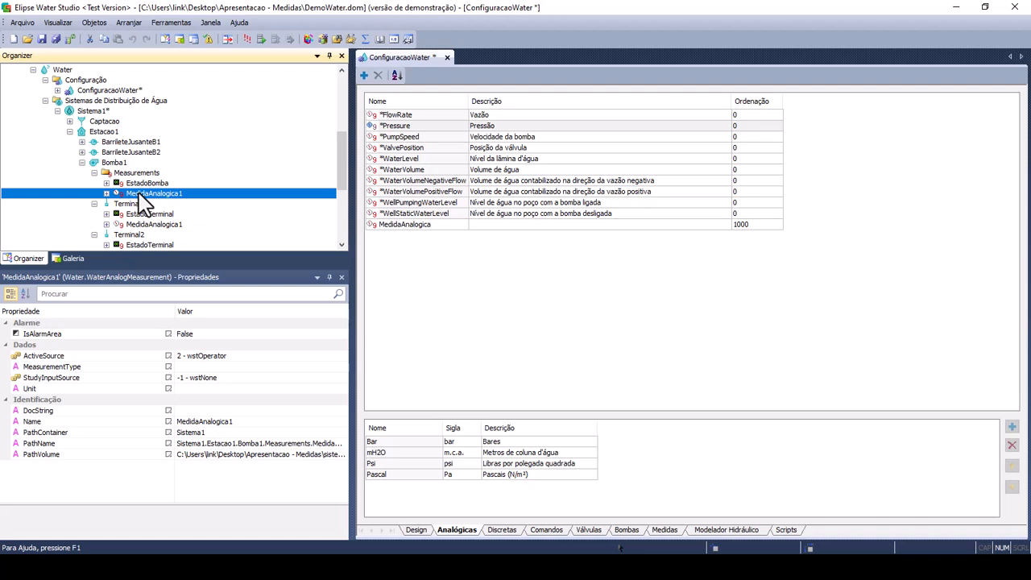
pyautogui.click(340, 367)
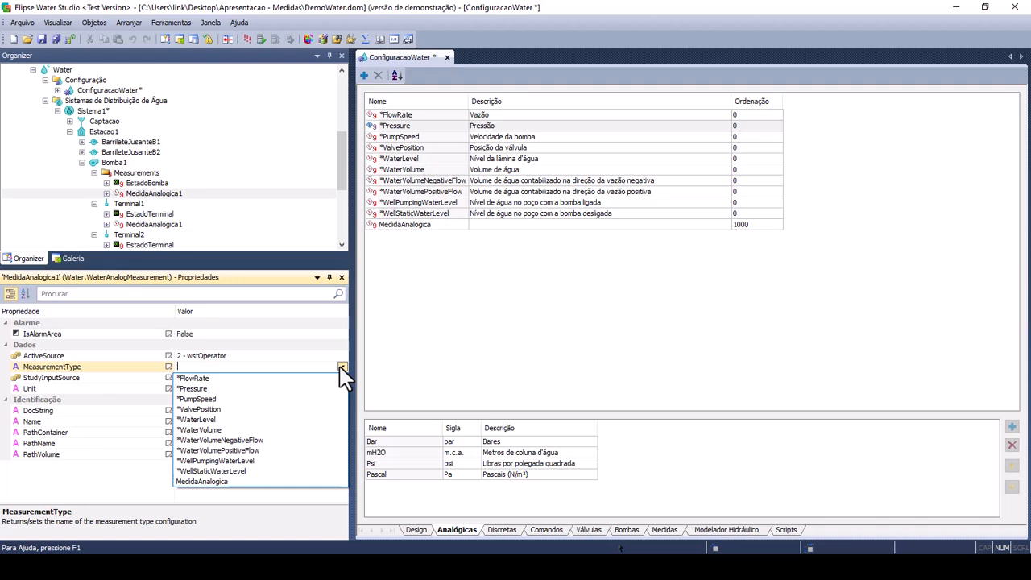
pyautogui.click(298, 379)
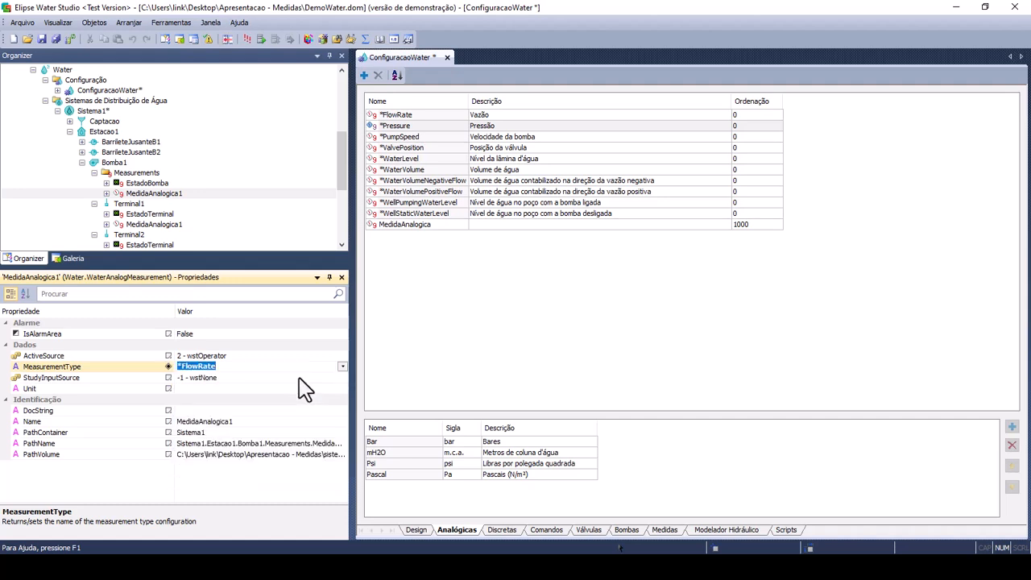
# - Set Terminal1's analog measurement to MeasurementType *Pressure with Psi as its unit
pyautogui.click(159, 226)
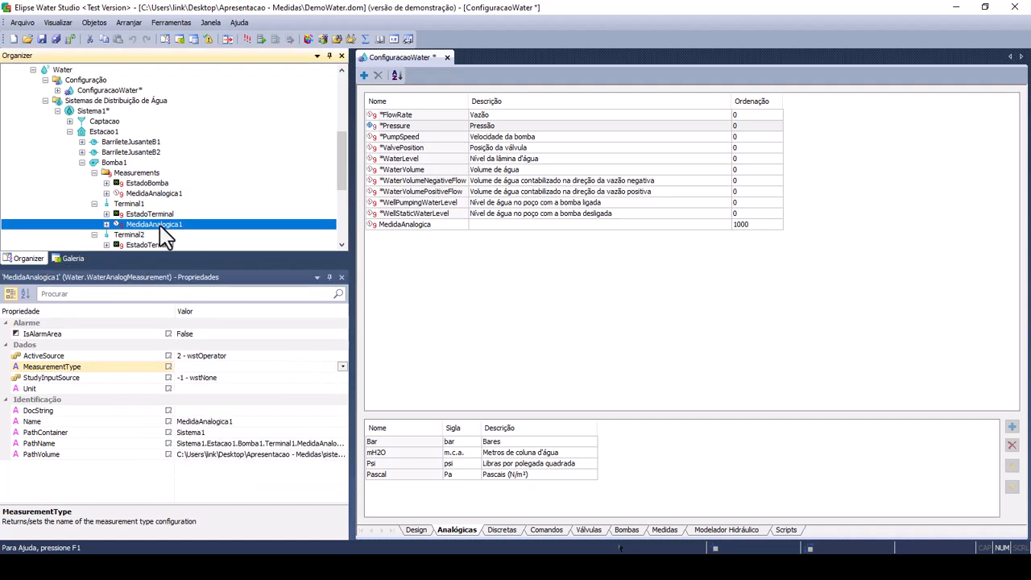
pyautogui.click(343, 367)
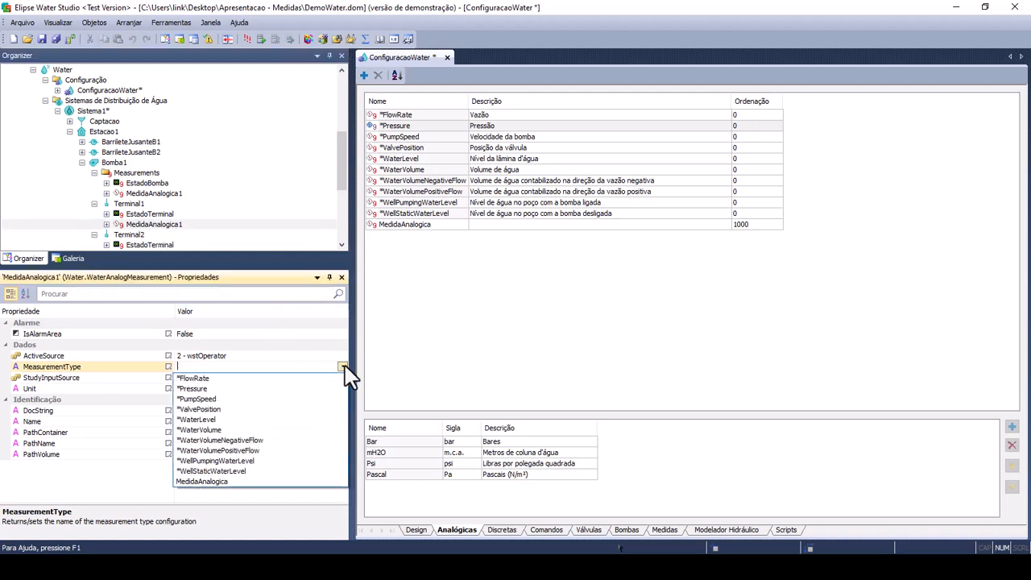
pyautogui.click(219, 390)
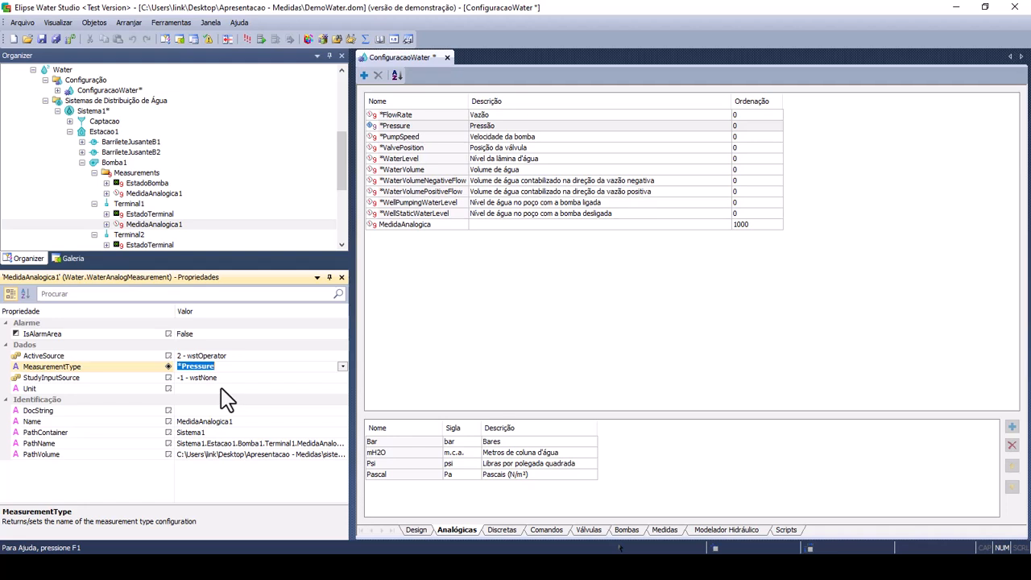
pyautogui.click(104, 389)
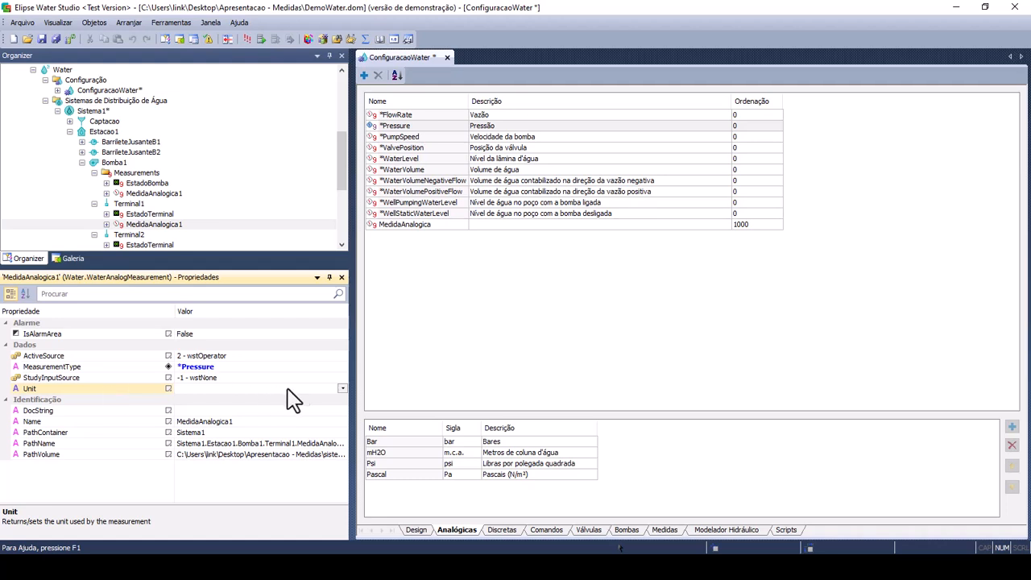
pyautogui.click(342, 389)
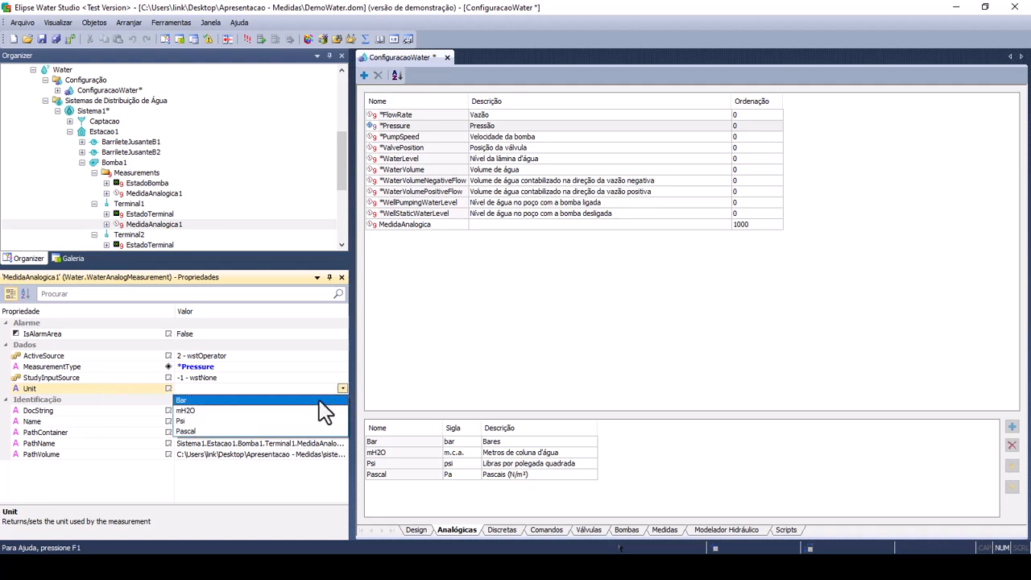
pyautogui.click(295, 420)
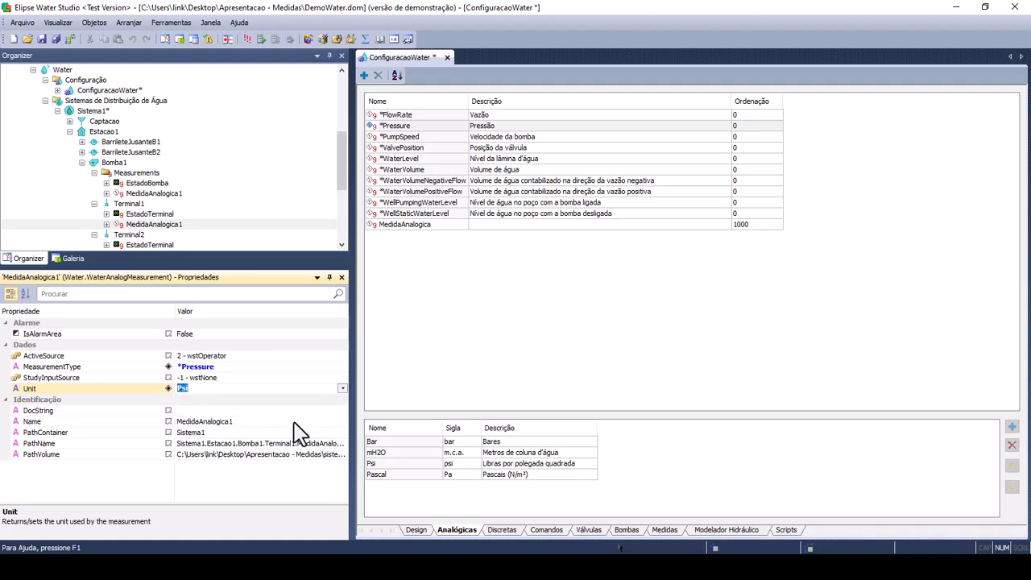
# - Set the unit of the flow rate measurement in Bomba1's Measurements folder to LPS
pyautogui.click(172, 195)
pyautogui.click(342, 391)
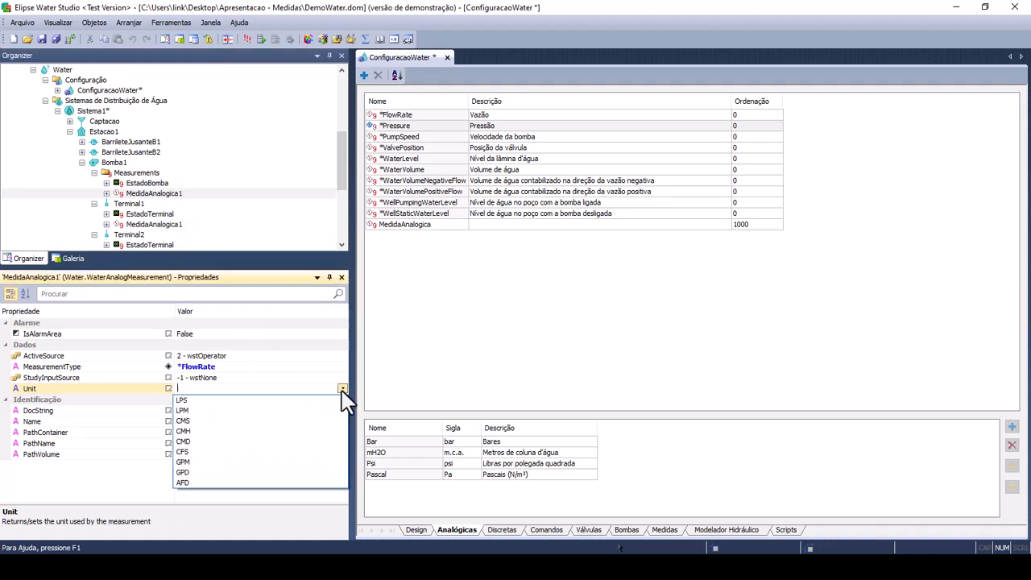
pyautogui.click(342, 389)
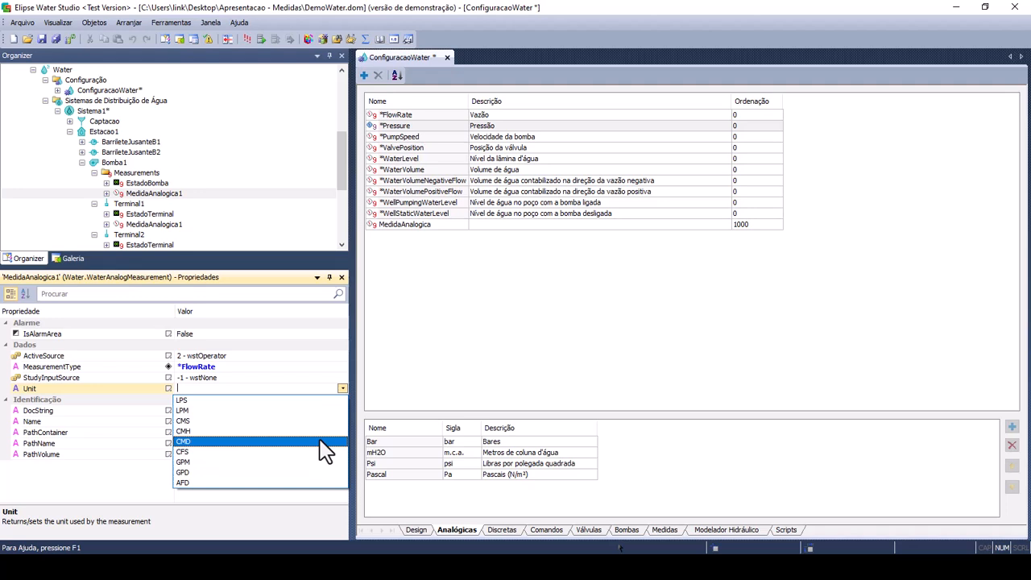
pyautogui.click(335, 400)
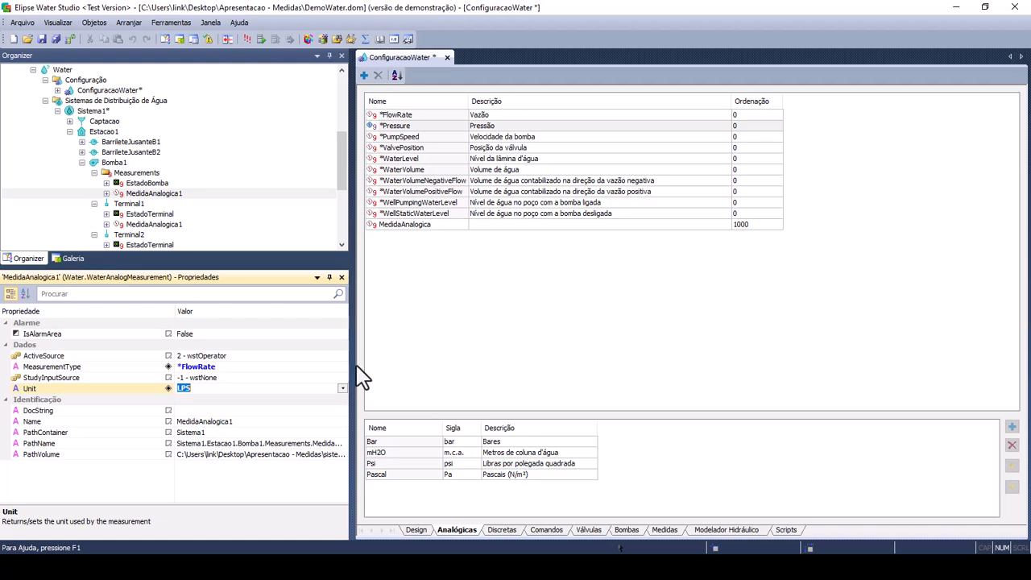
pyautogui.click(198, 241)
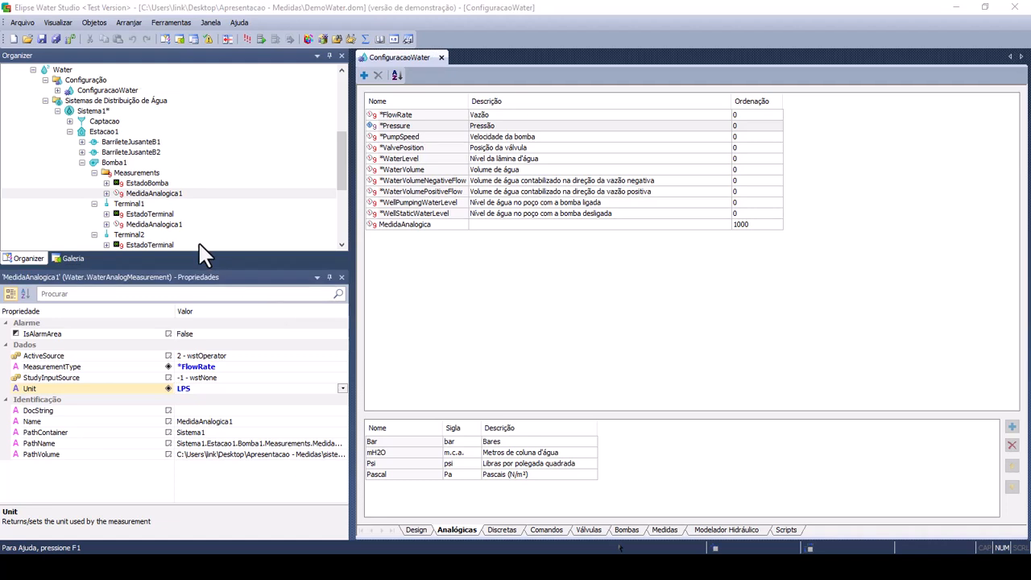
# - Add a Scada source to the flow rate measurement in Bomba1's Measurements folder
pyautogui.rightClick(169, 195)
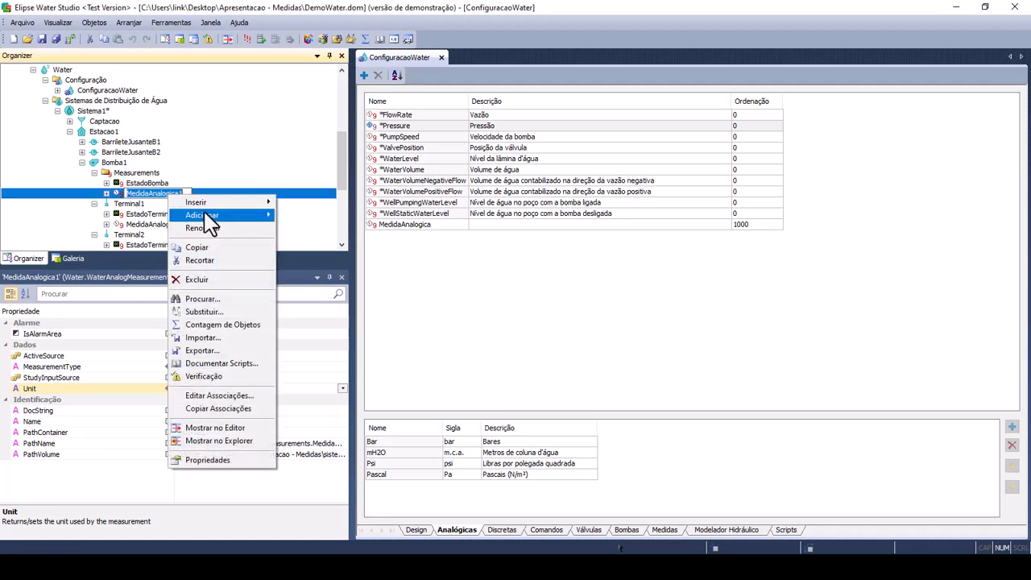
pyautogui.moveTo(202, 215)
pyautogui.click(296, 216)
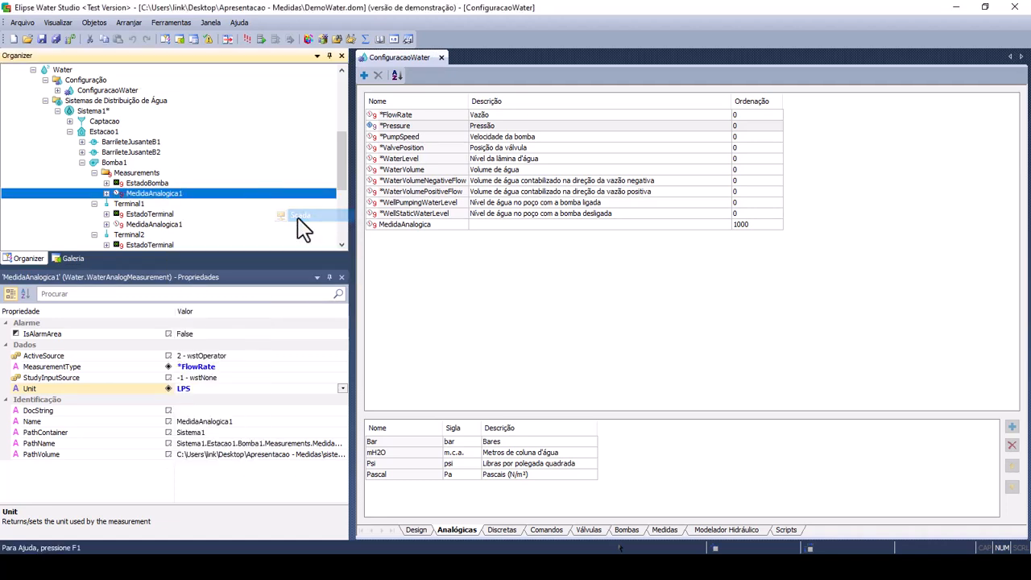
# - Link the Tag property of the flow rate measurement's Scada source to Driver1.Tag1
pyautogui.click(106, 194)
pyautogui.click(149, 214)
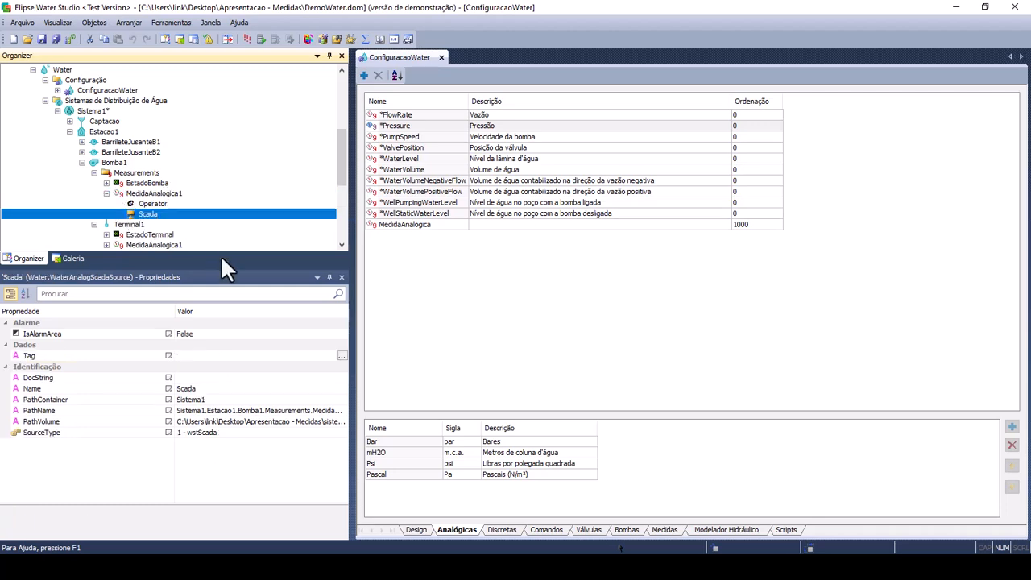
pyautogui.click(342, 355)
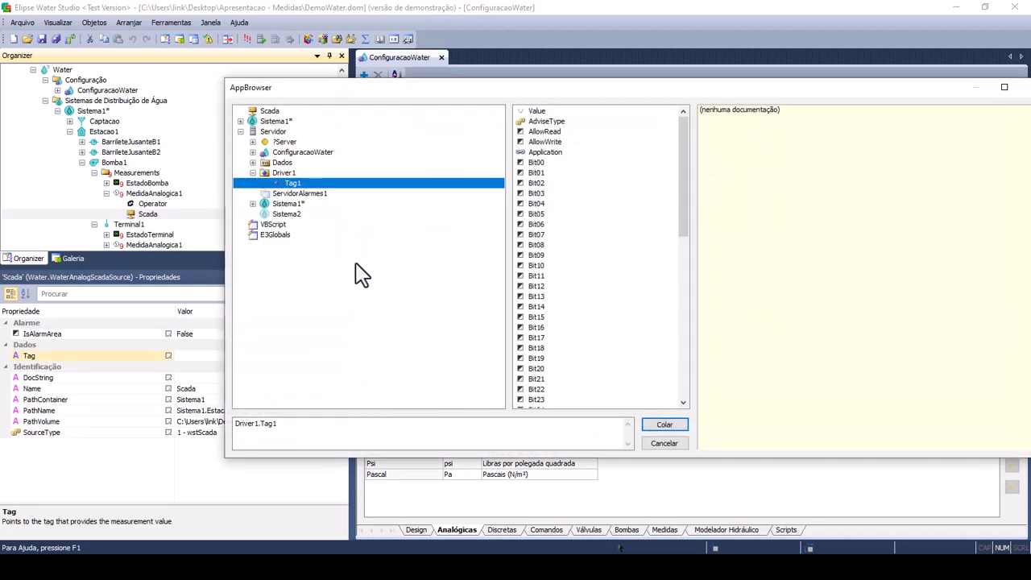
pyautogui.click(665, 425)
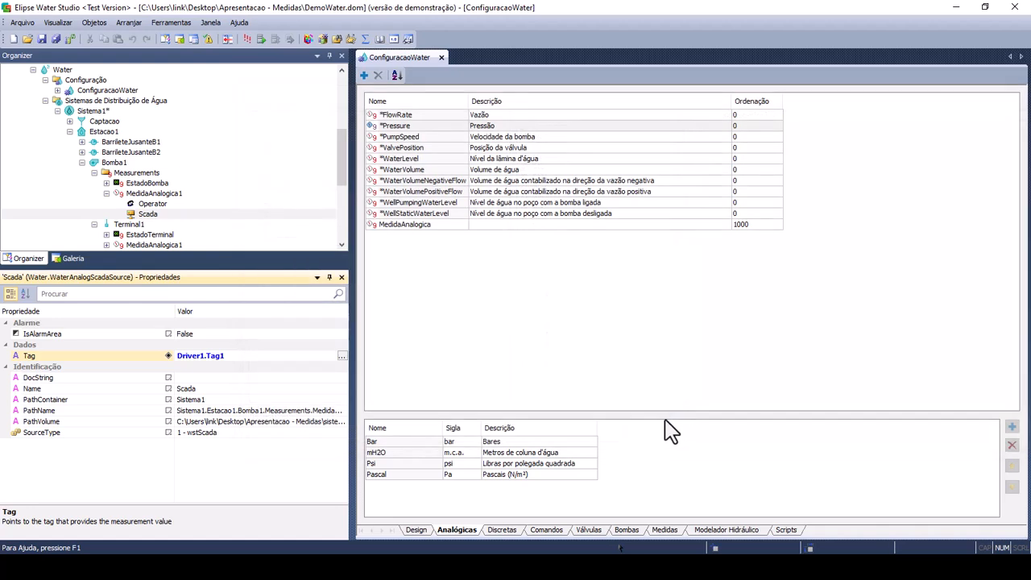